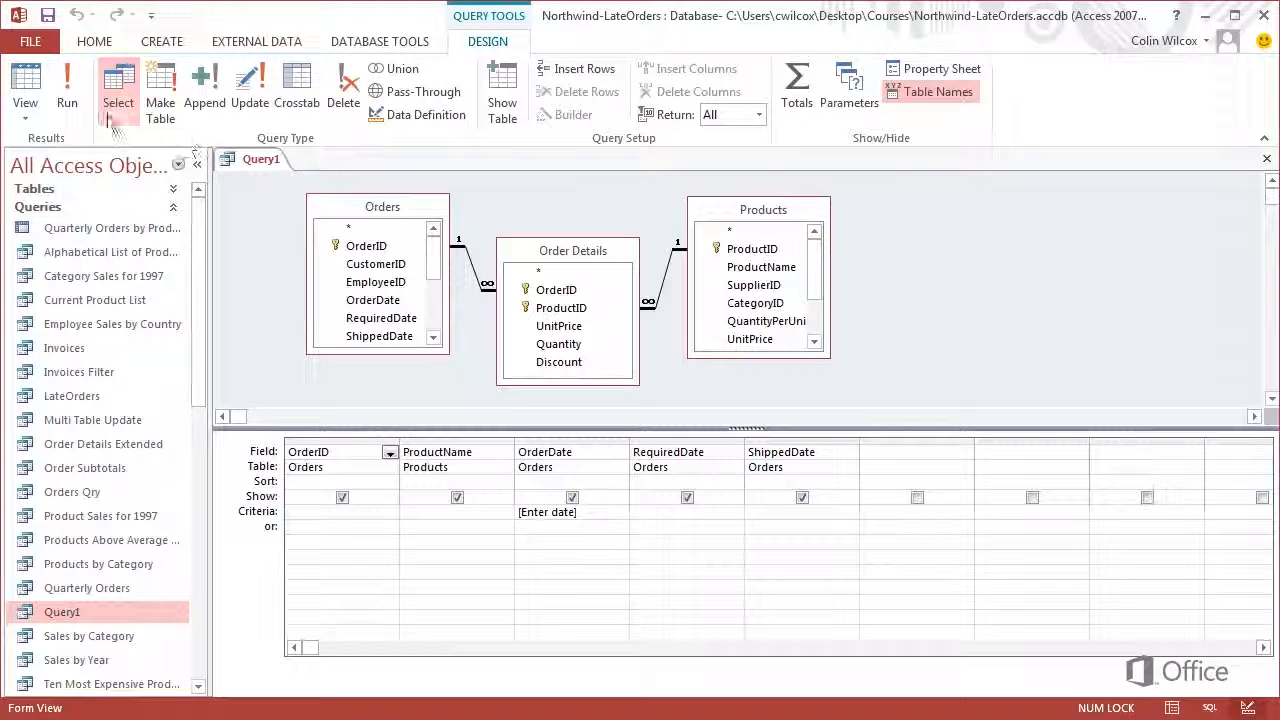
# Step: Run the query with 4/23/1997 as the order date
pyautogui.click(62, 92)
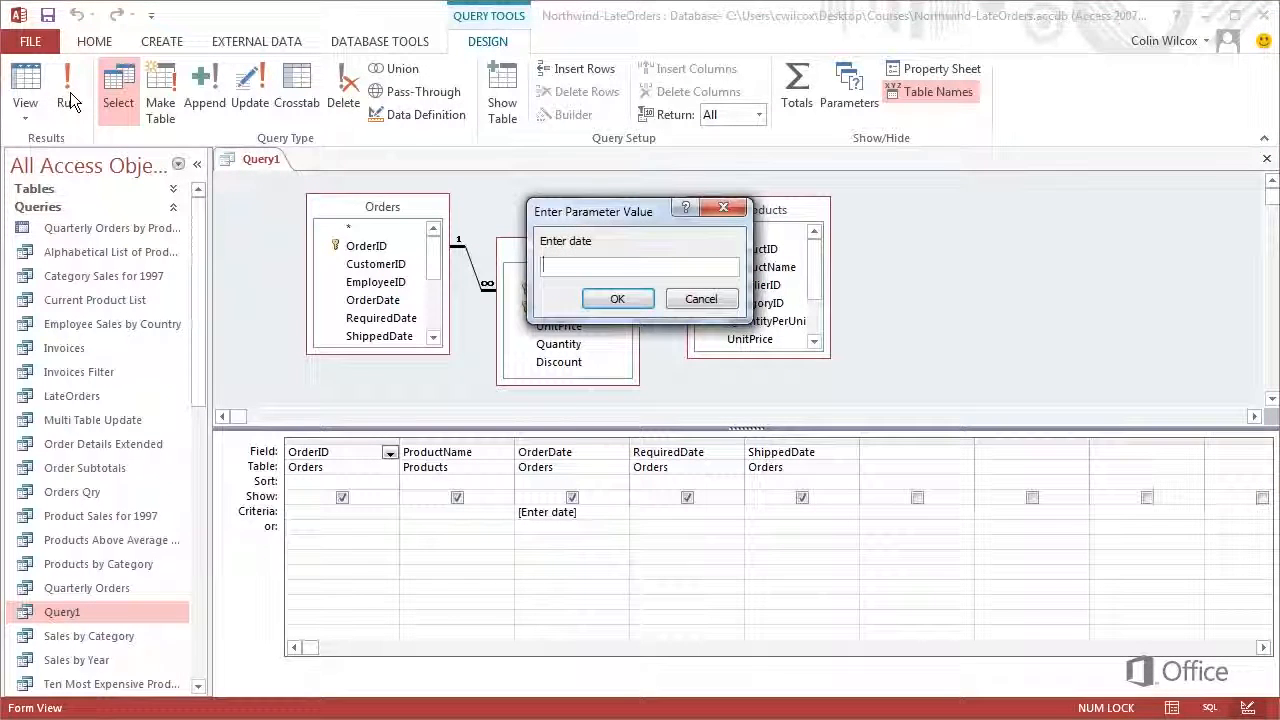
pyautogui.write('4/23/1997')
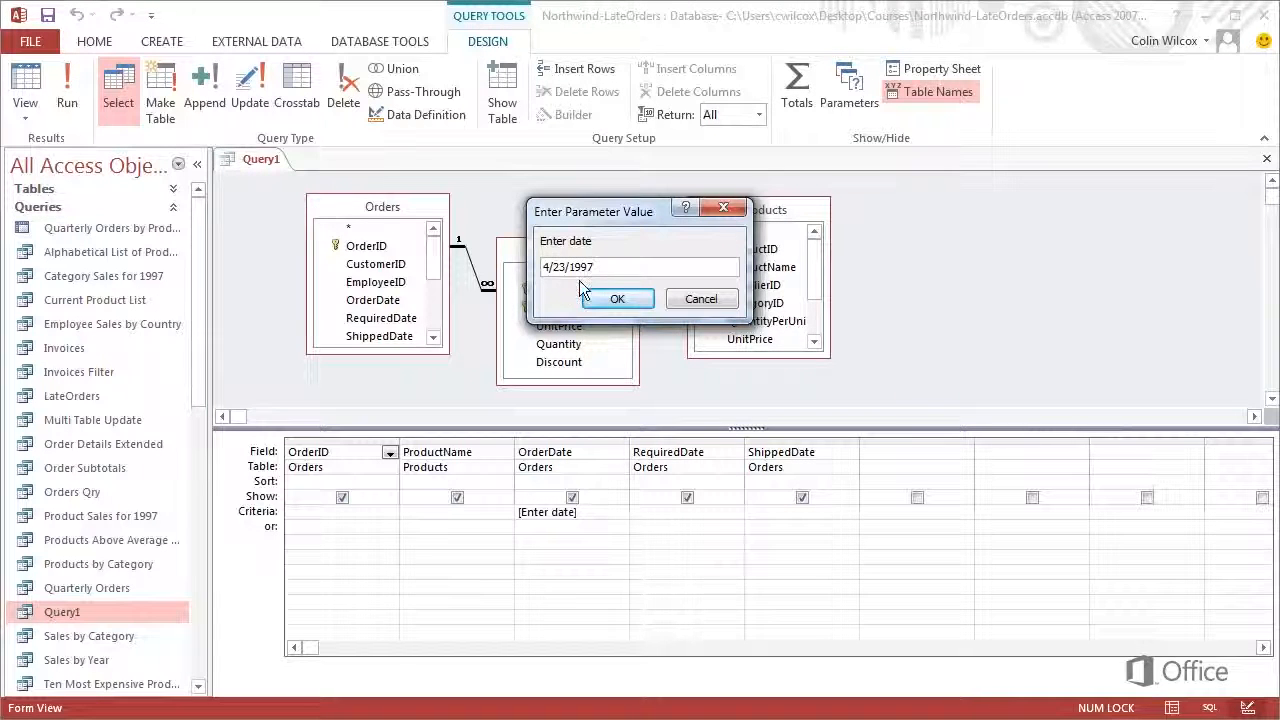
pyautogui.click(615, 299)
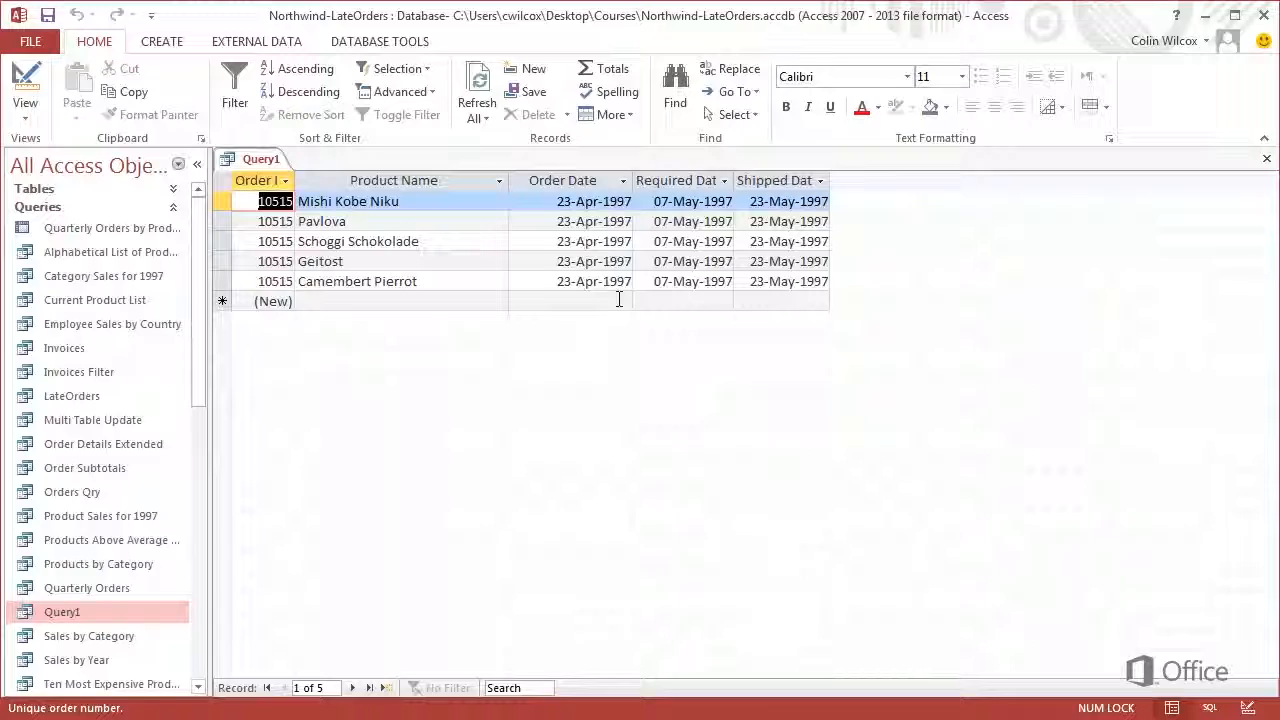
# Step: Start a new query design and set the OrderDate criterion to the prompt [Enter a date]
pyautogui.click(161, 42)
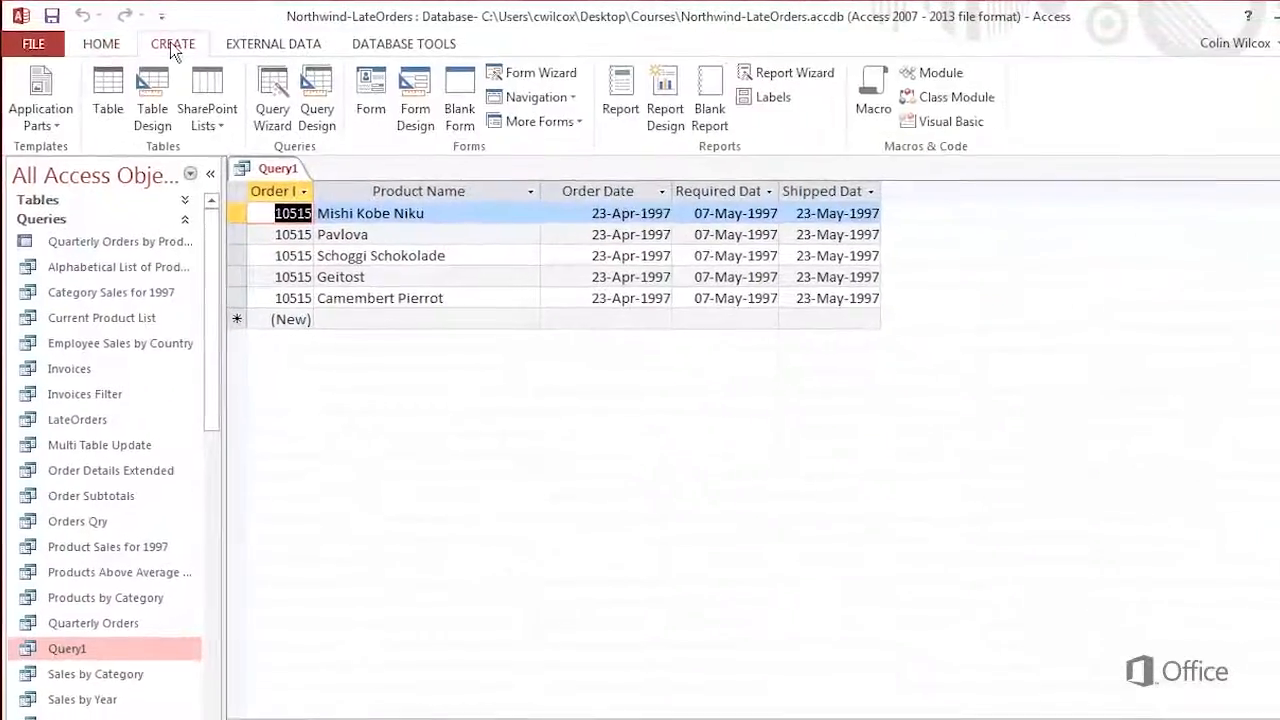
pyautogui.click(315, 119)
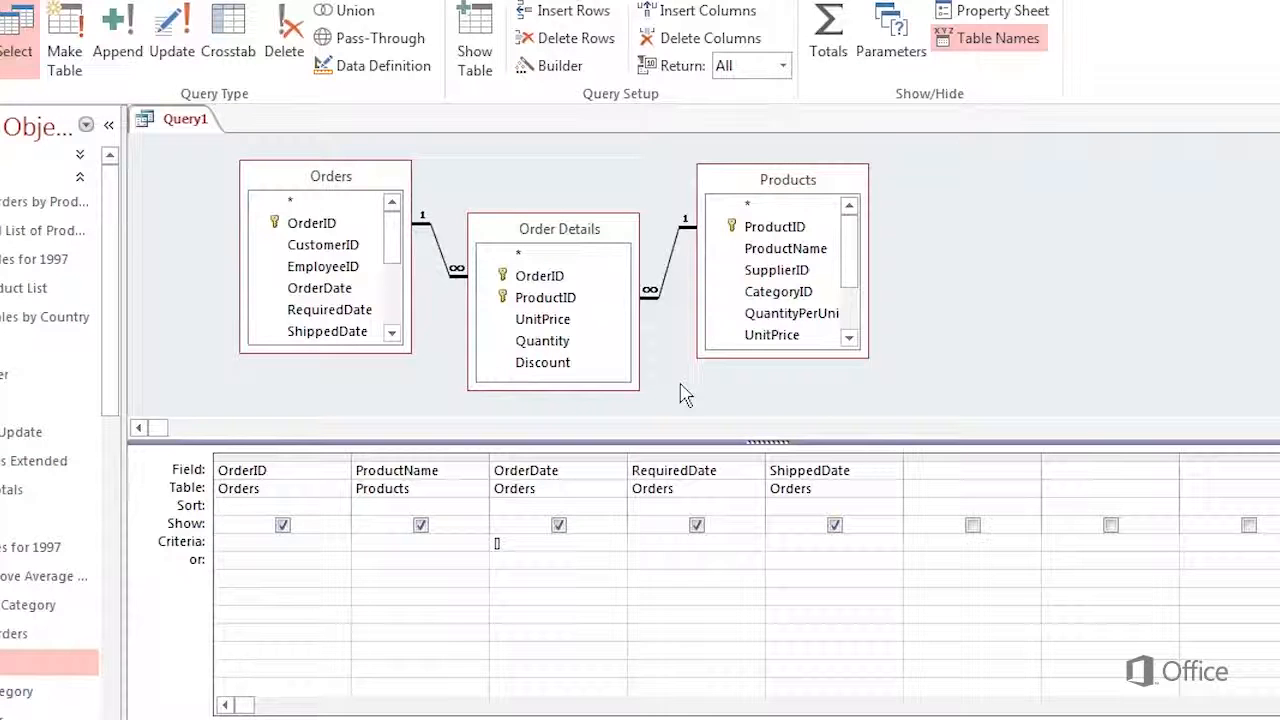
pyautogui.write('[Enter a date')
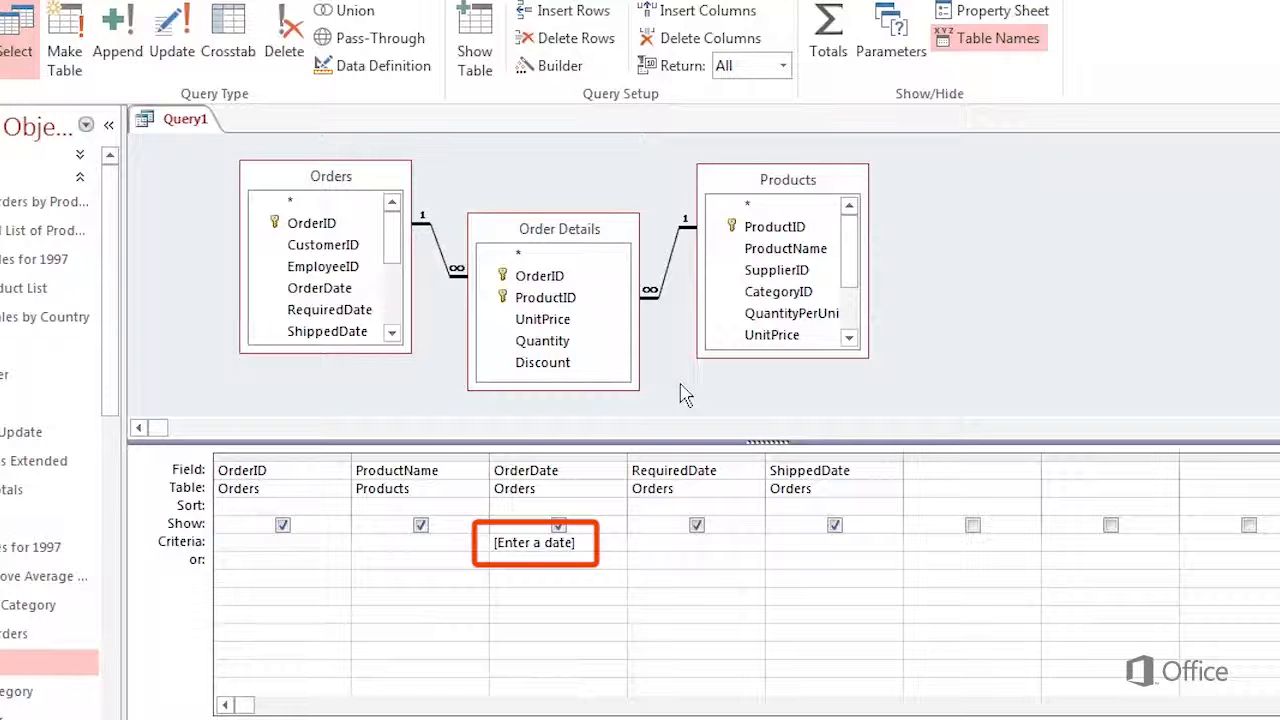
# Step: Copy the prompt text "Enter a date" without its brackets from the OrderDate criterion
pyautogui.hotkey('shift', 'Left')
pyautogui.hotkey('shift', 'Left')
pyautogui.hotkey('shift', 'Left')
pyautogui.hotkey('shift', 'Left')
pyautogui.hotkey('shift', 'Left')
pyautogui.hotkey('shift', 'Left')
pyautogui.hotkey('shift', 'Left')
pyautogui.hotkey('shift', 'Left')
pyautogui.hotkey('shift', 'Left')
pyautogui.hotkey('shift', 'Left')
pyautogui.hotkey('shift', 'Left')
pyautogui.hotkey('shift', 'Left')
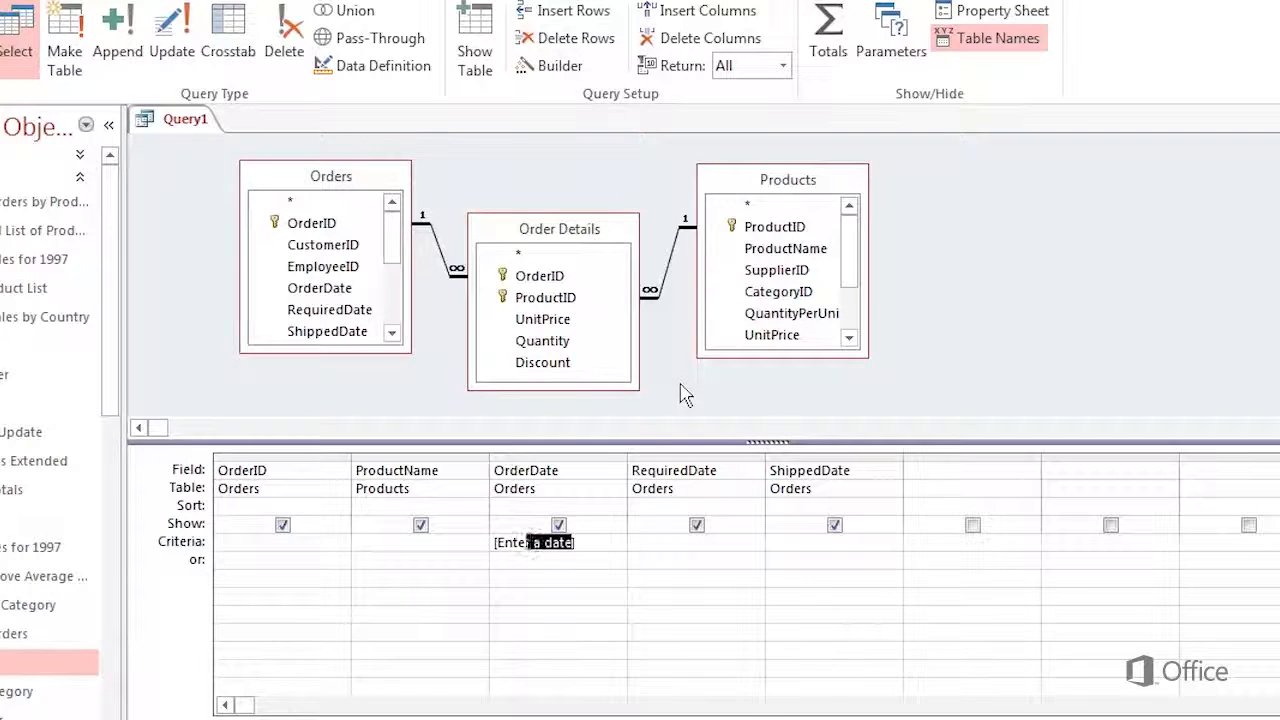
pyautogui.hotkey('shift', 'Left')
pyautogui.hotkey('ctrl', 'c')
# Step: Declare the copied prompt "Enter a date" as a query parameter with the data type Date With Time
pyautogui.click(890, 50)
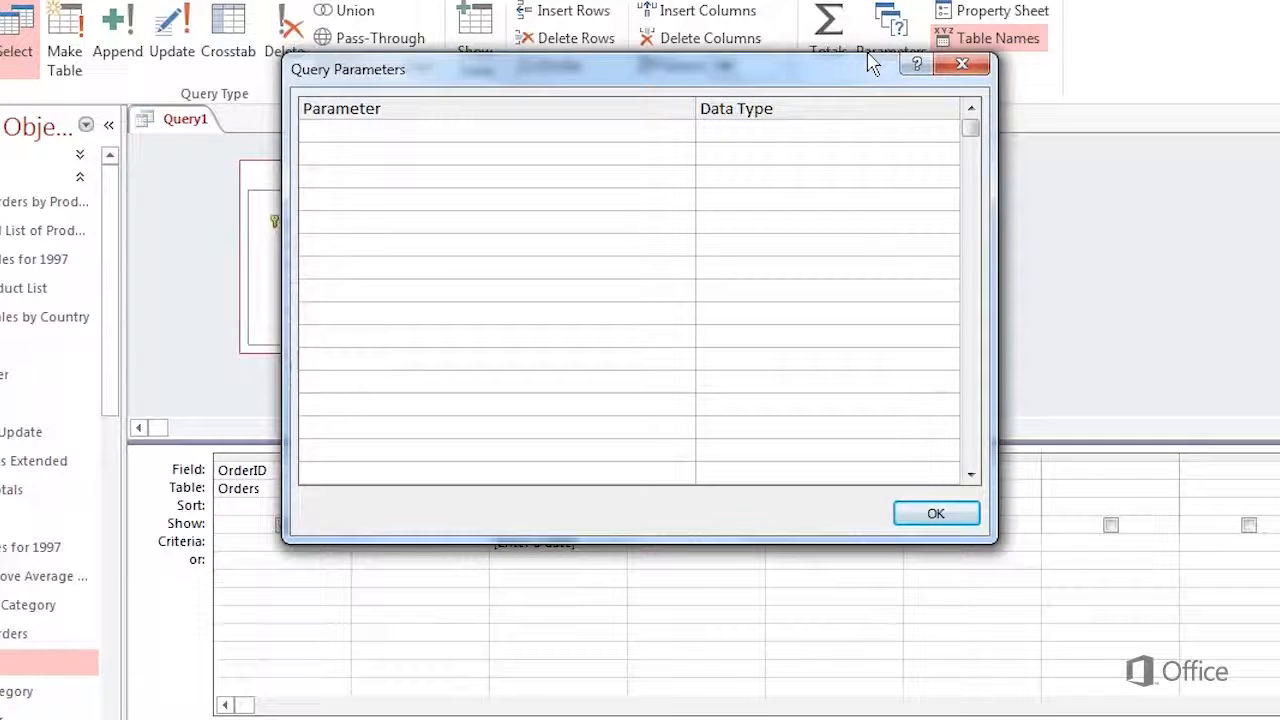
pyautogui.hotkey('ctrl', 'v')
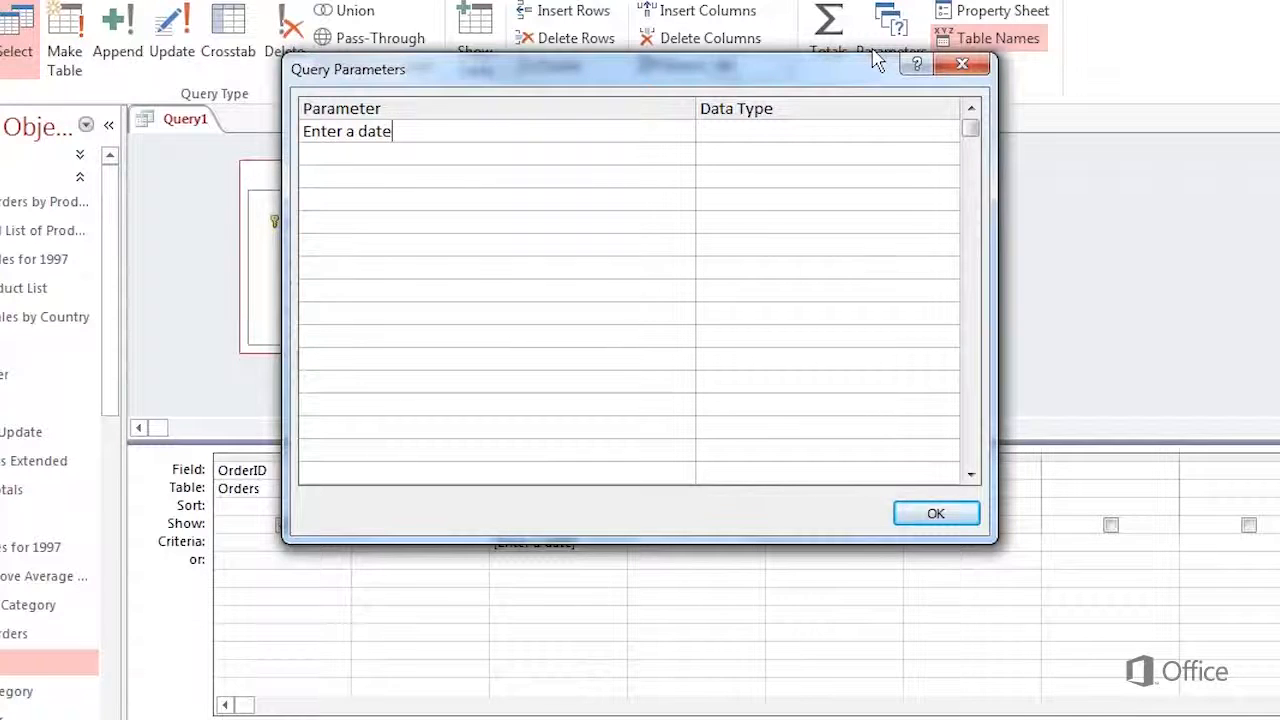
pyautogui.click(937, 131)
pyautogui.click(947, 133)
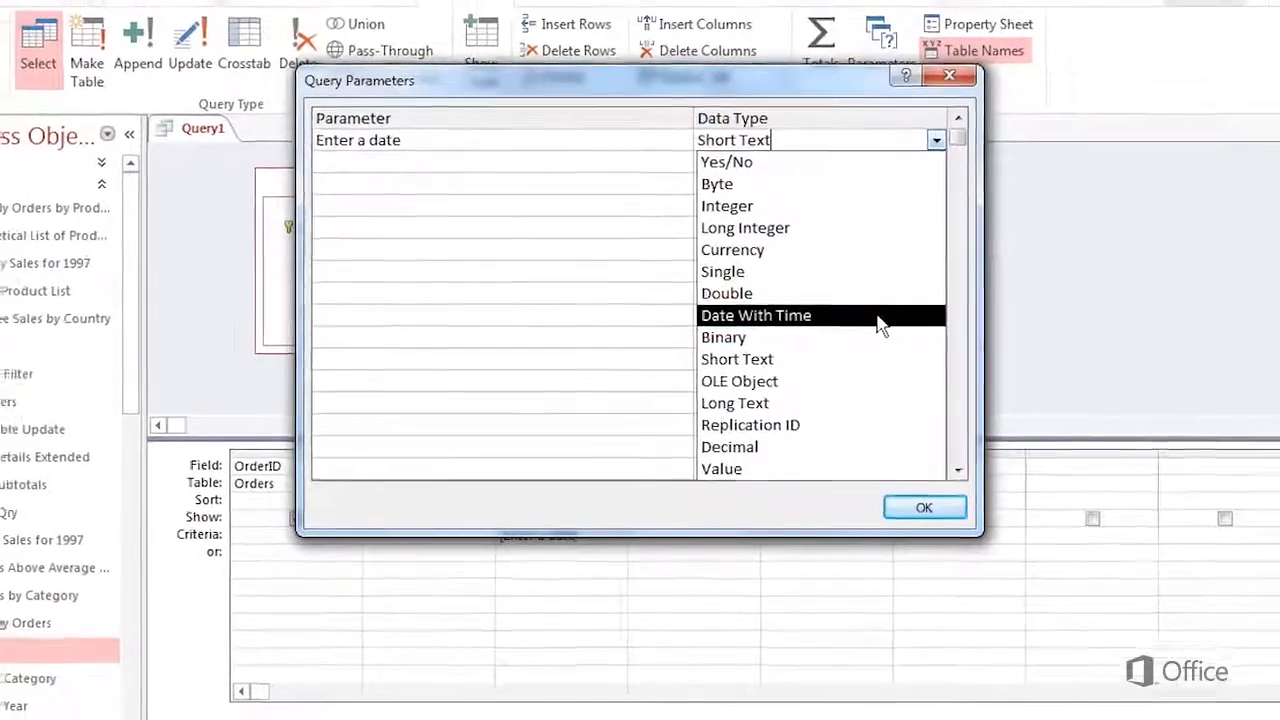
pyautogui.click(872, 313)
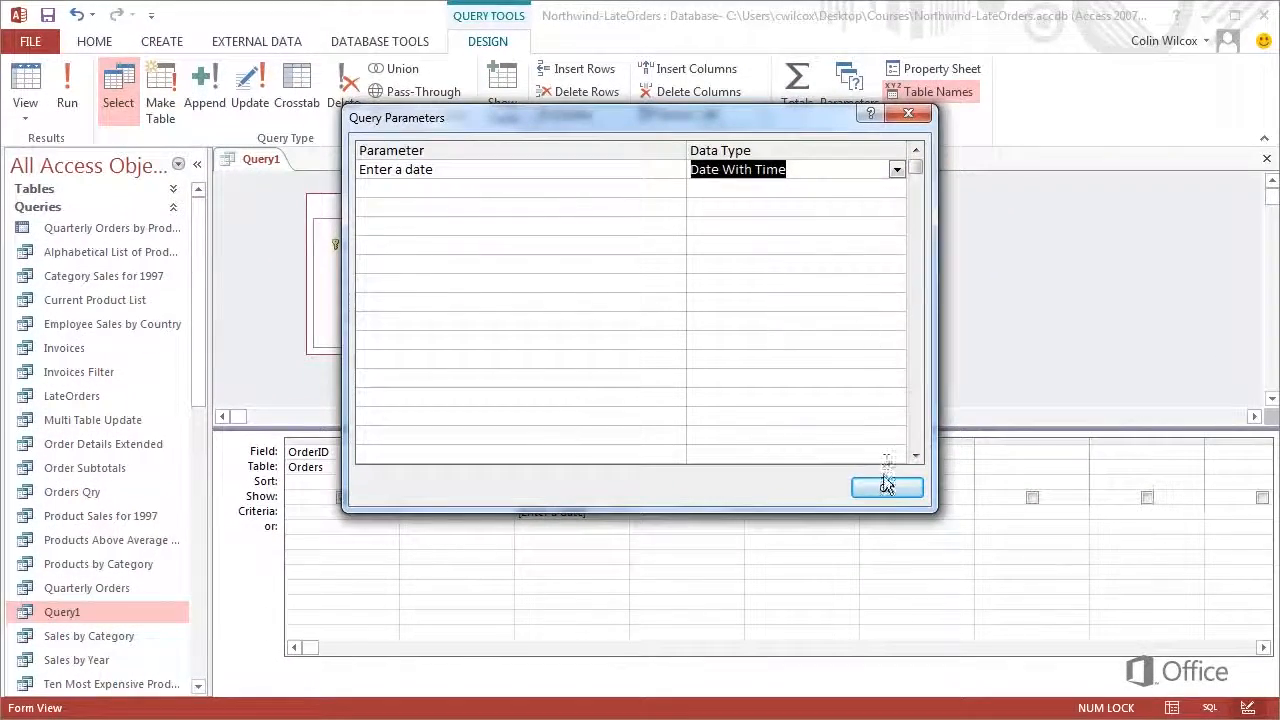
pyautogui.click(899, 494)
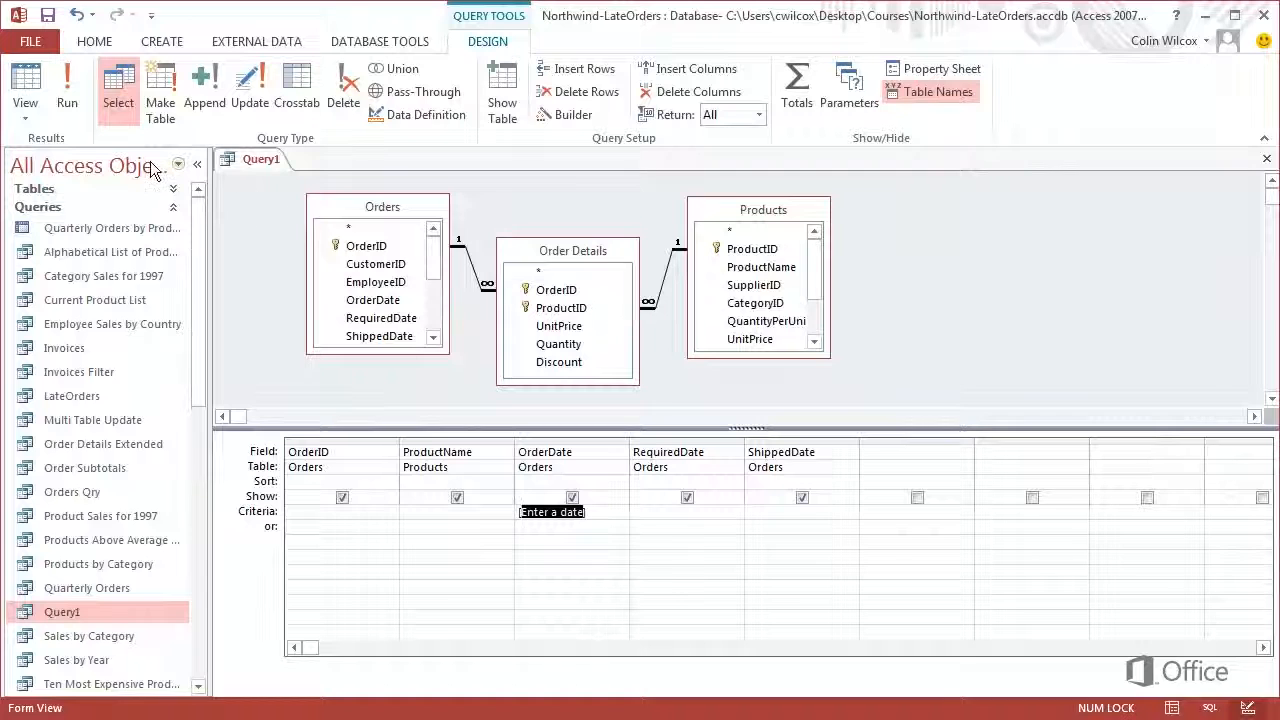
# Step: Run the query with 4/23/1997 entered for the "Enter a date" parameter
pyautogui.click(65, 100)
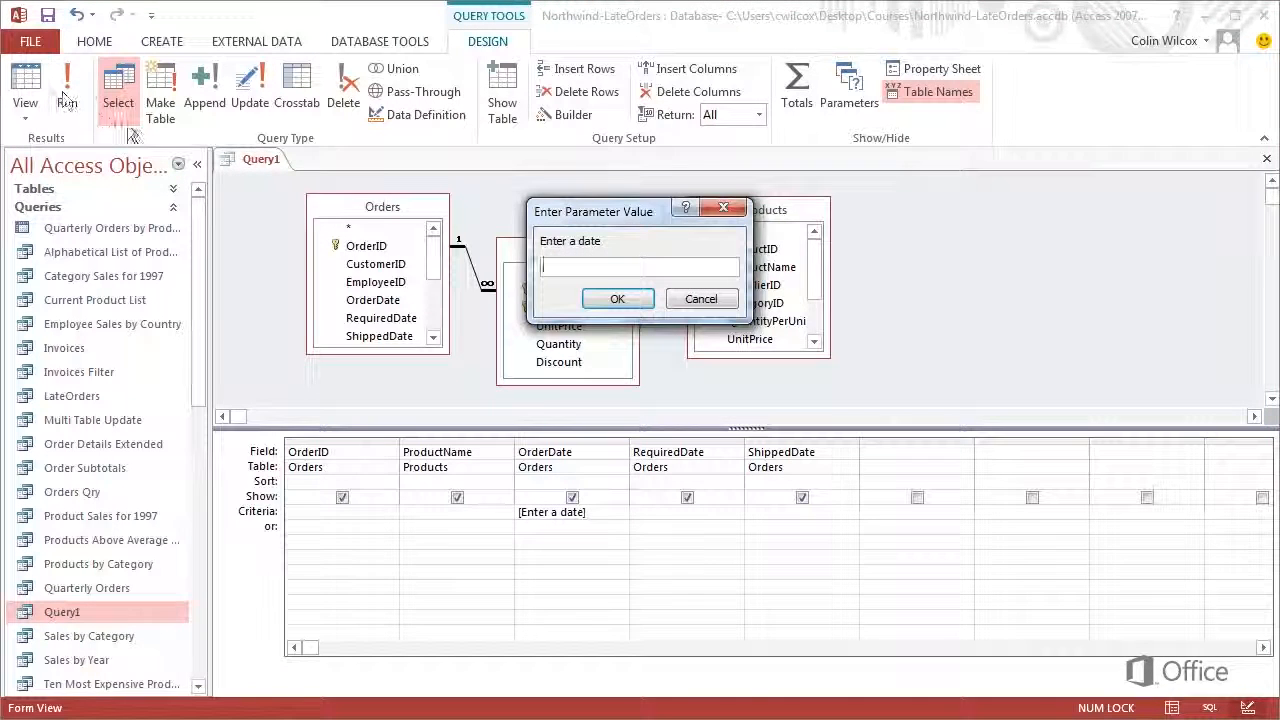
pyautogui.write('4/23/')
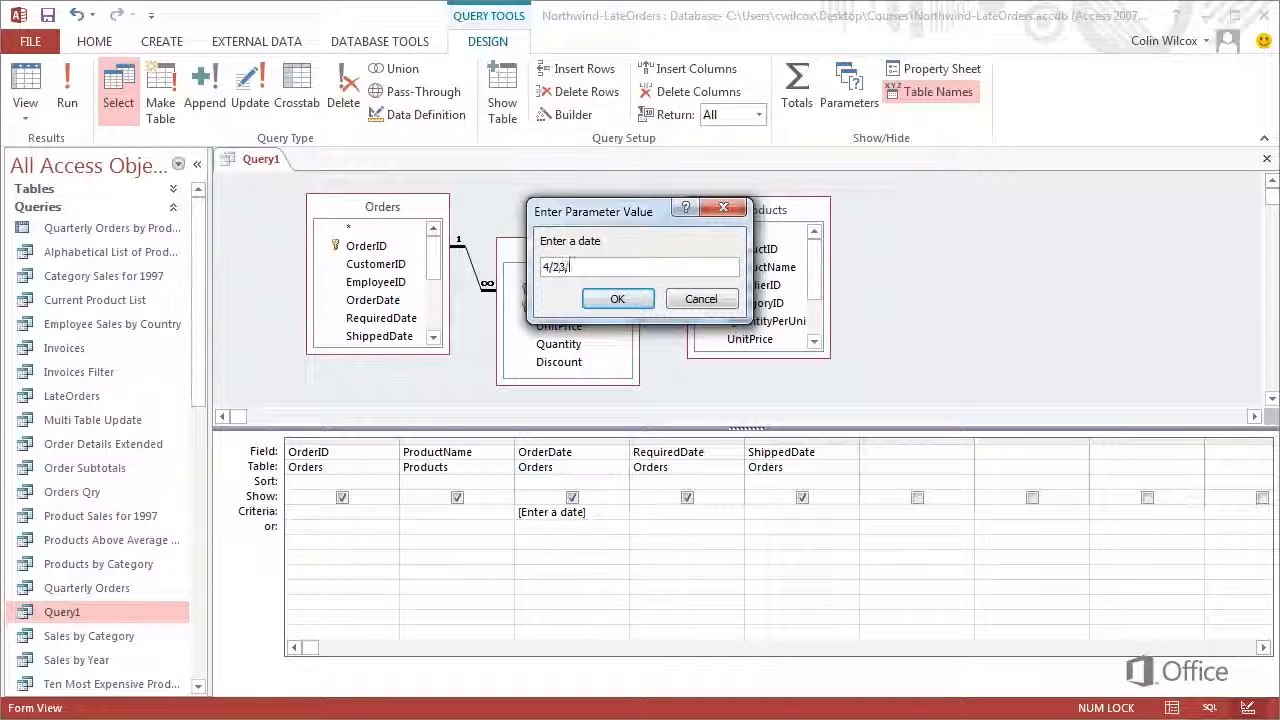
pyautogui.write('1997')
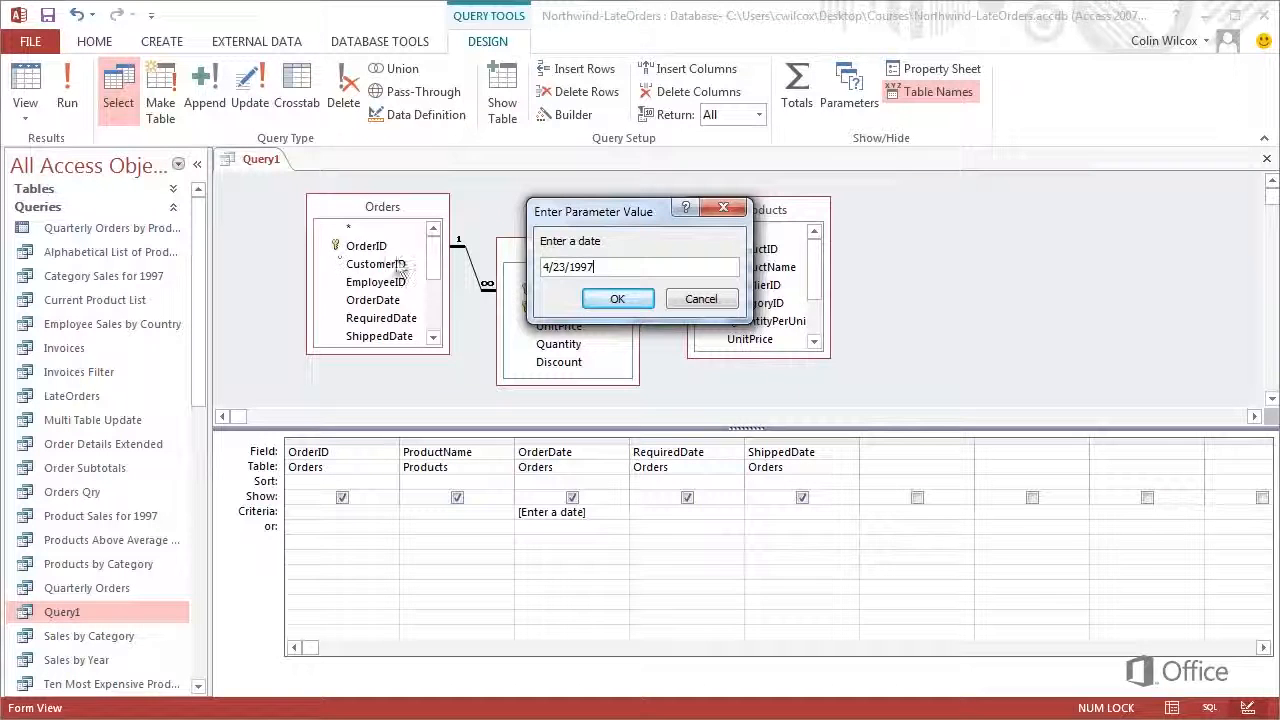
pyautogui.click(605, 292)
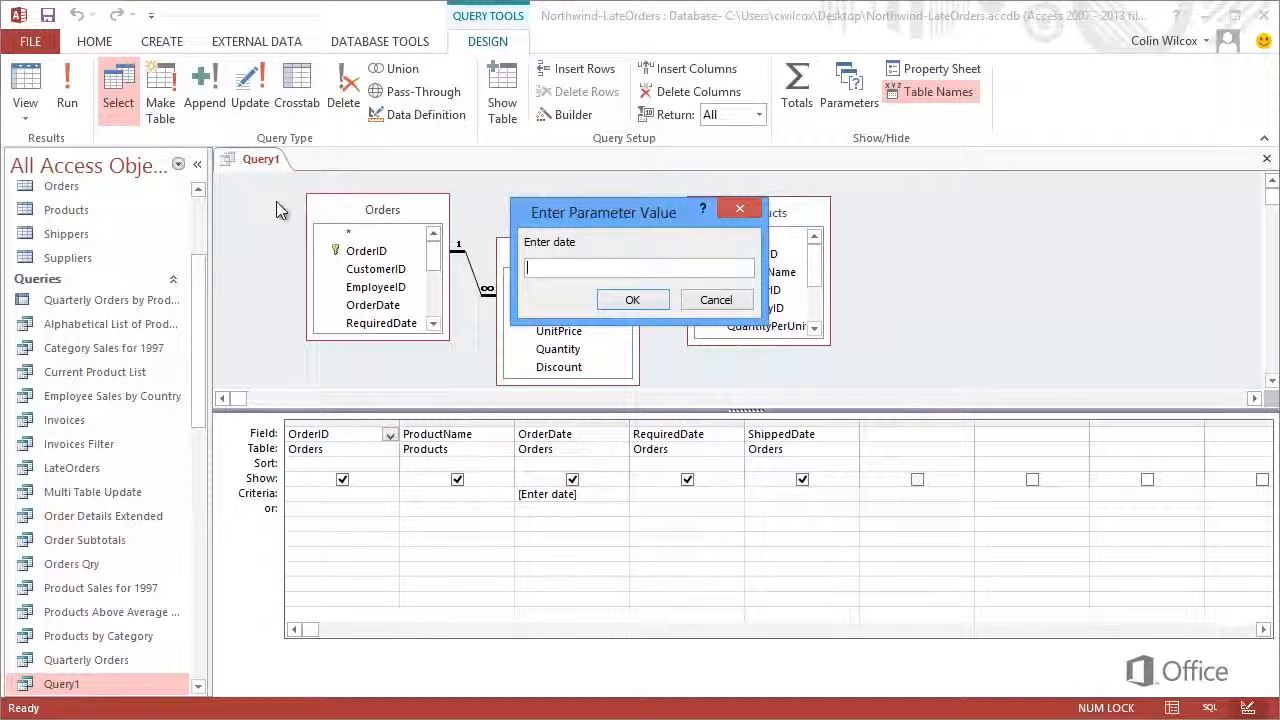
# Step: Try to run the "Enter date" query with a person's full name in place of a date, in two attempts
pyautogui.write('Colin Wil')
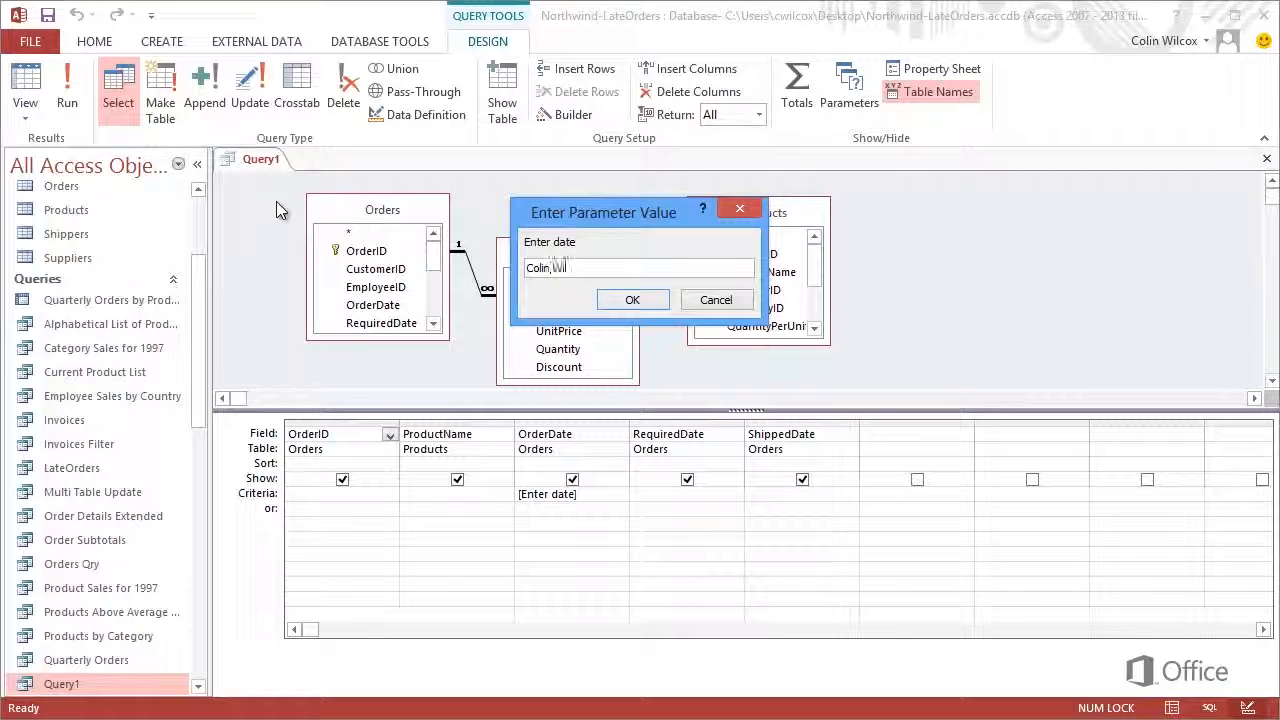
pyautogui.write('cox')
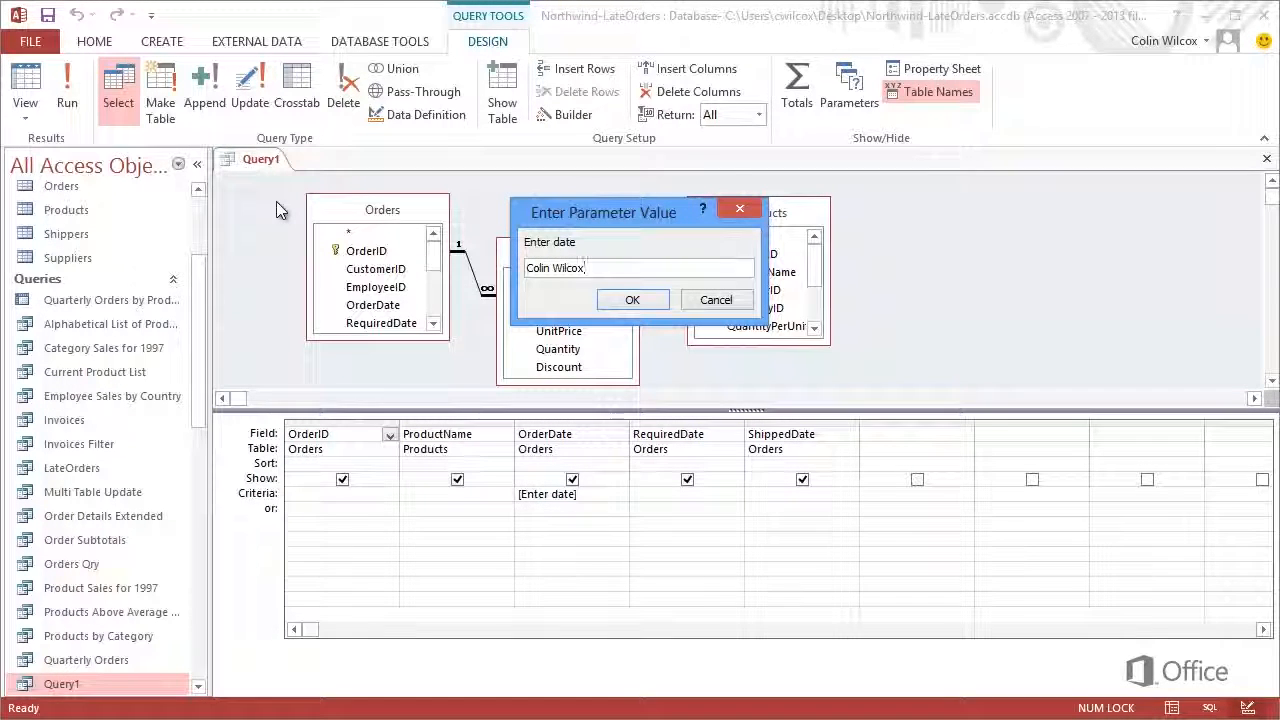
pyautogui.click(632, 302)
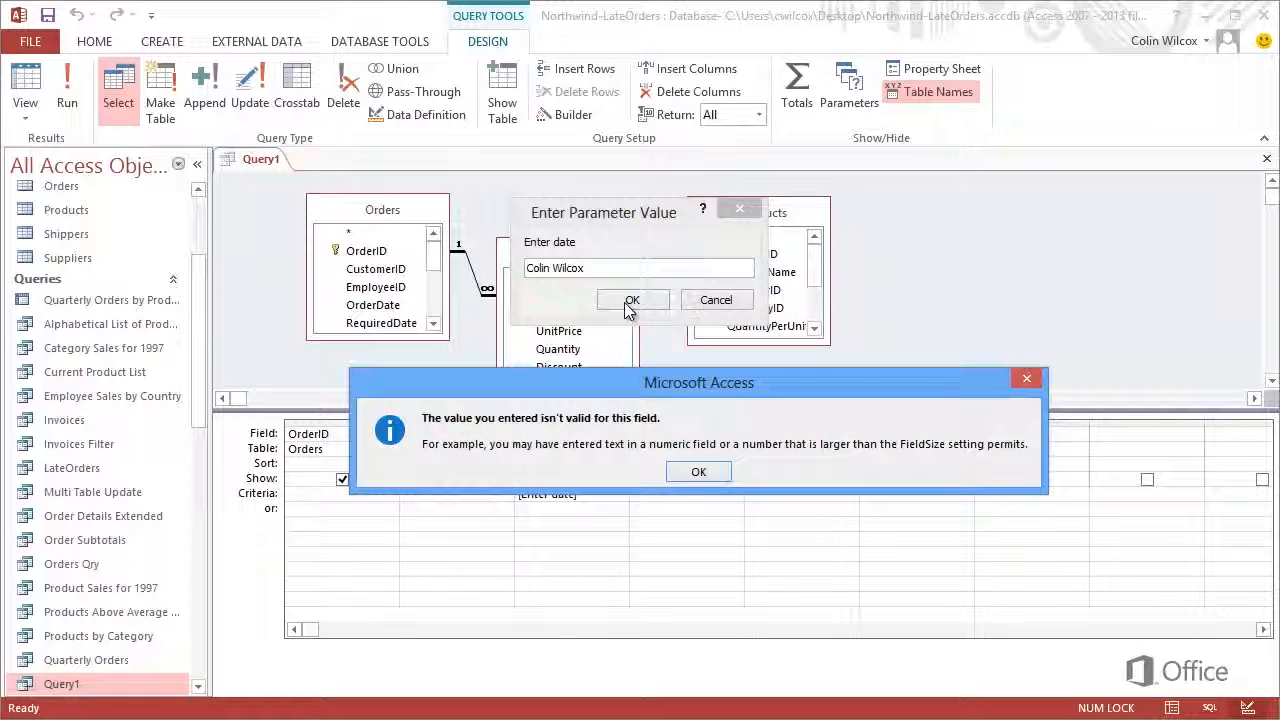
pyautogui.click(700, 472)
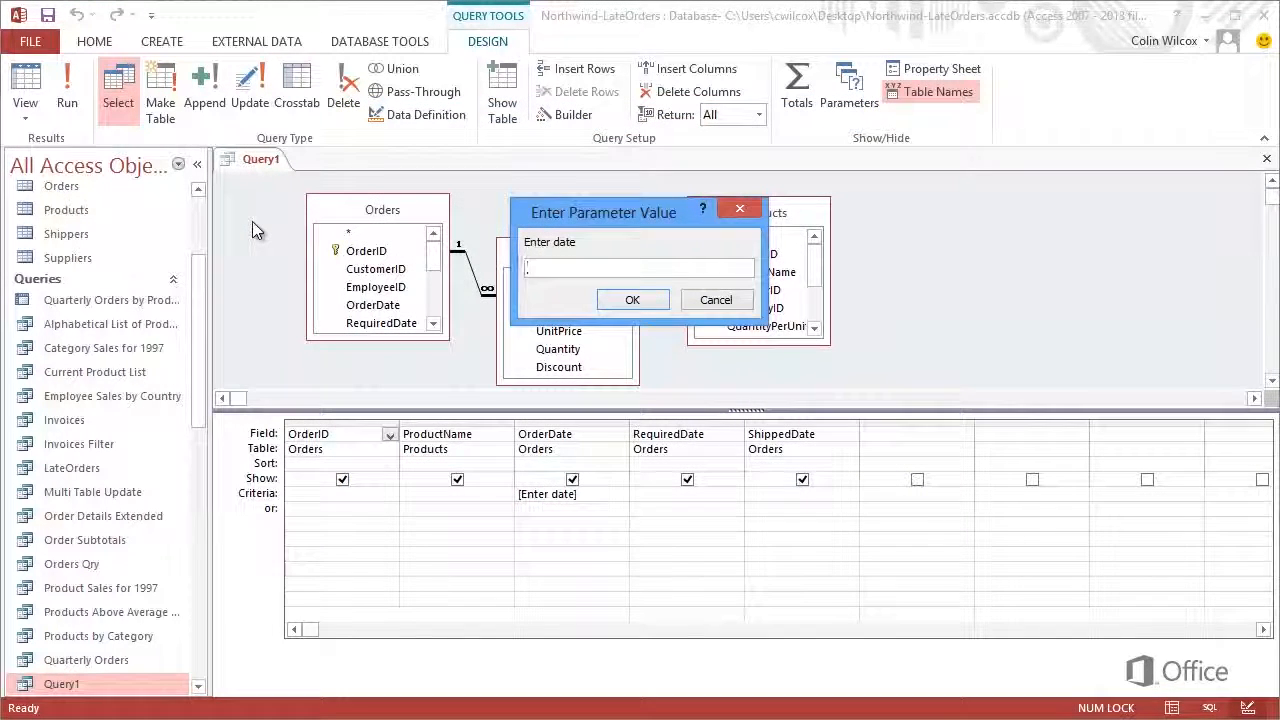
pyautogui.write('Colin Wilcox')
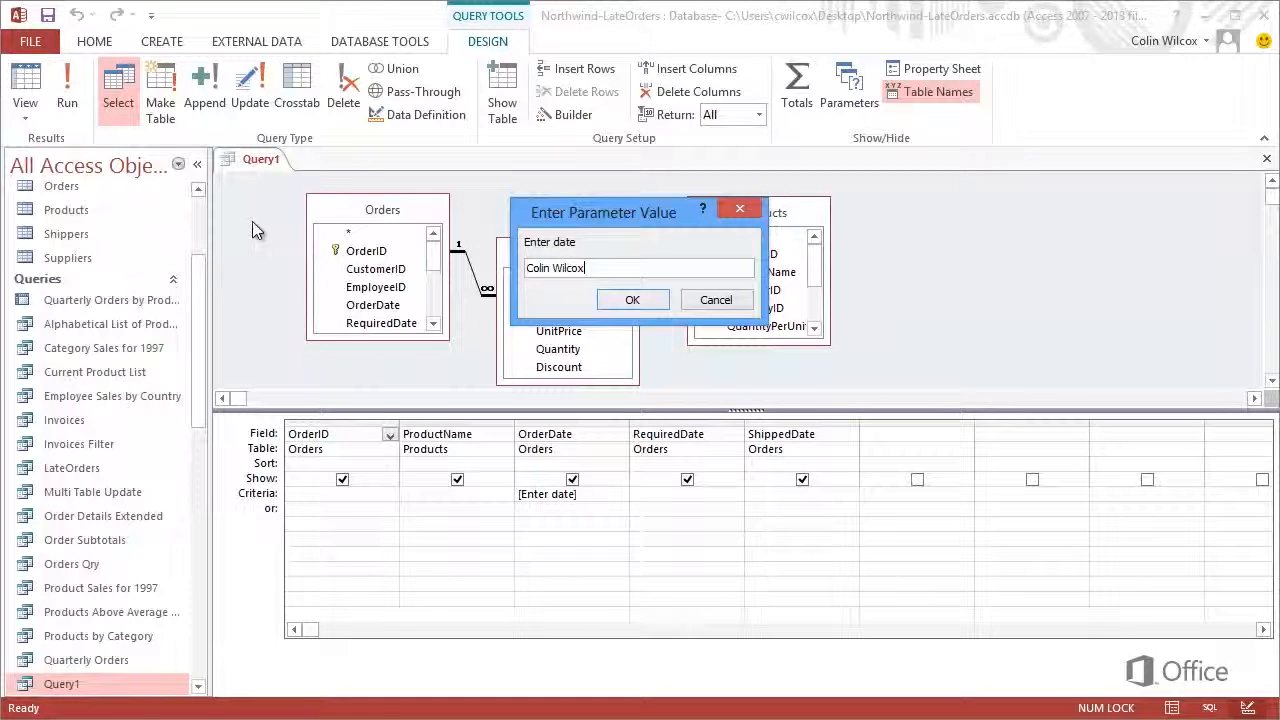
pyautogui.click(634, 299)
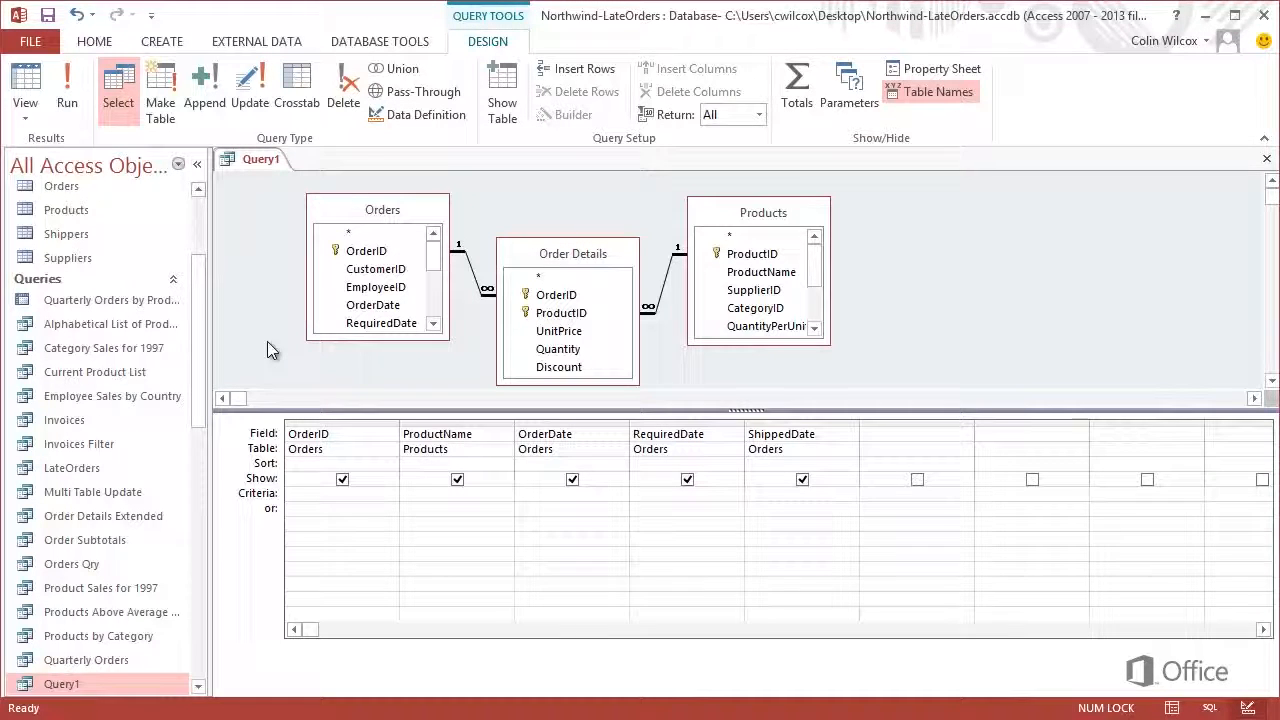
# Step: Set the ProductName criterion to [Enter product name] and the OrderDate criterion to [Enter date], and run the query for Pavlova on 4/23/1997
pyautogui.write('[Enter date]')
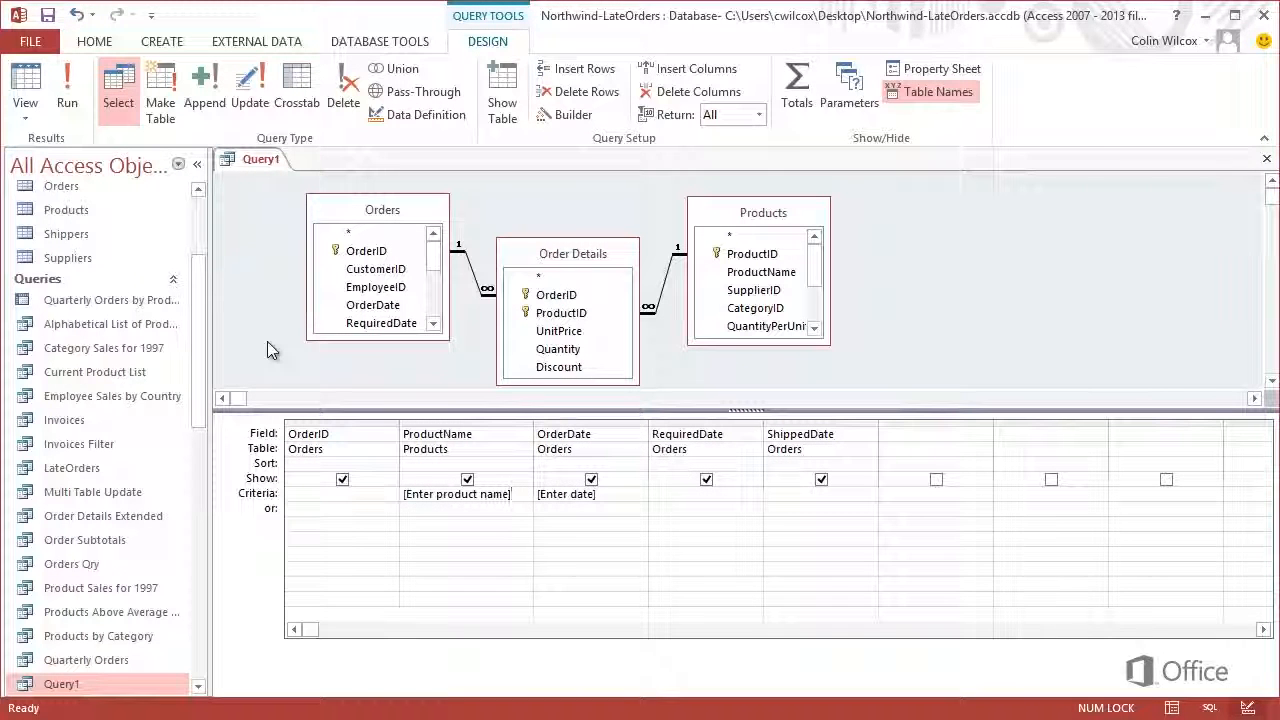
pyautogui.click(68, 104)
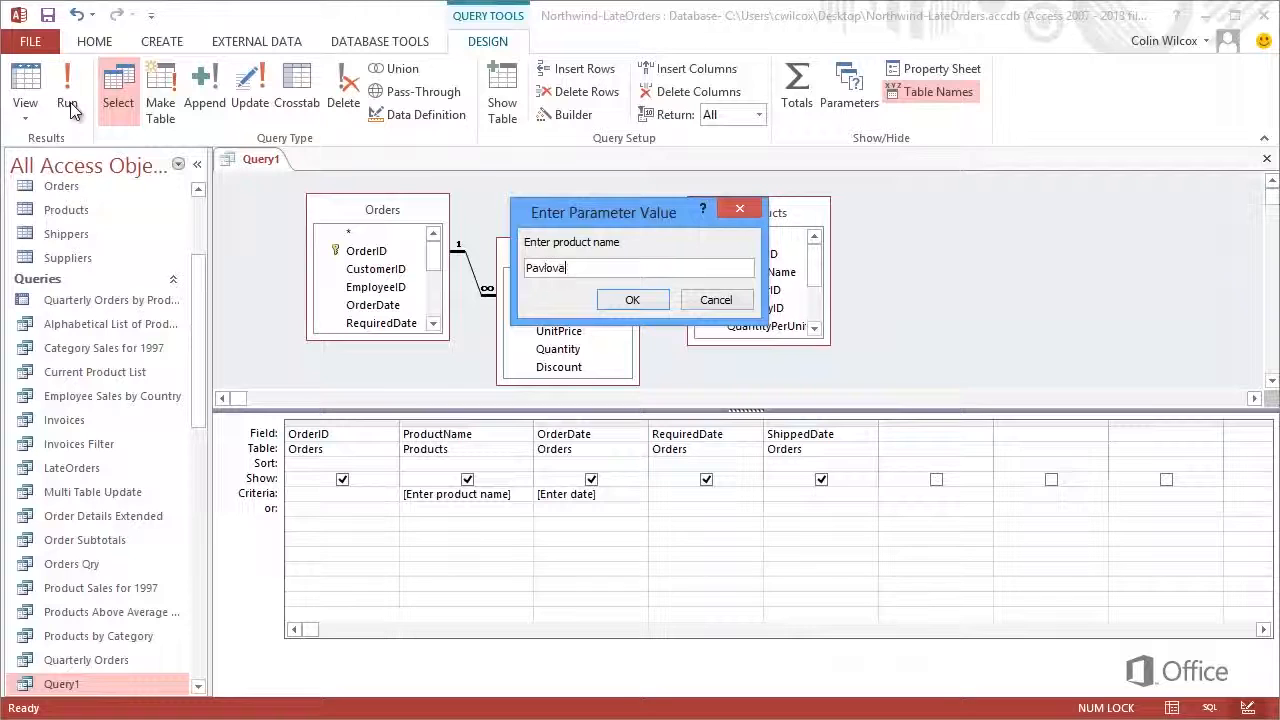
pyautogui.press('Return')
pyautogui.write('4/2')
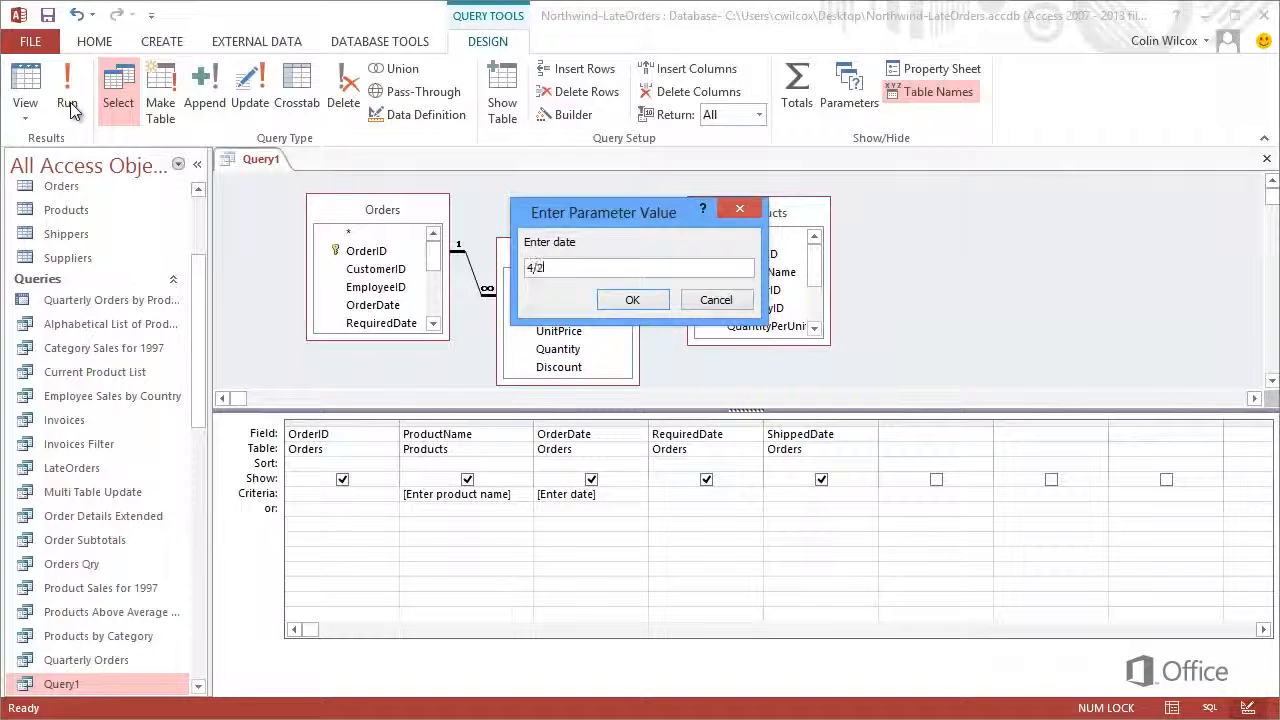
pyautogui.write('3/1997')
pyautogui.press('Return')
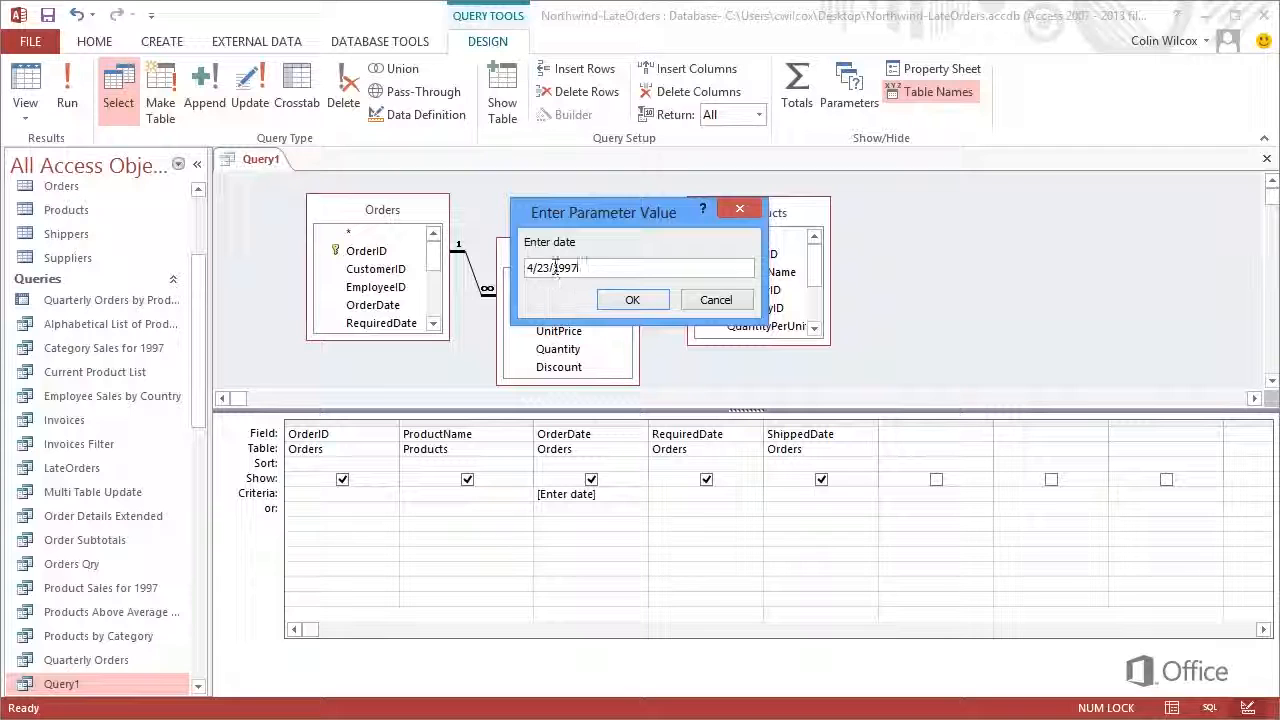
# Step: Reduce the entered date parameter to the year 1997 and run the query with it
pyautogui.moveTo(556, 268); pyautogui.dragTo(486, 318)
pyautogui.press('Delete')
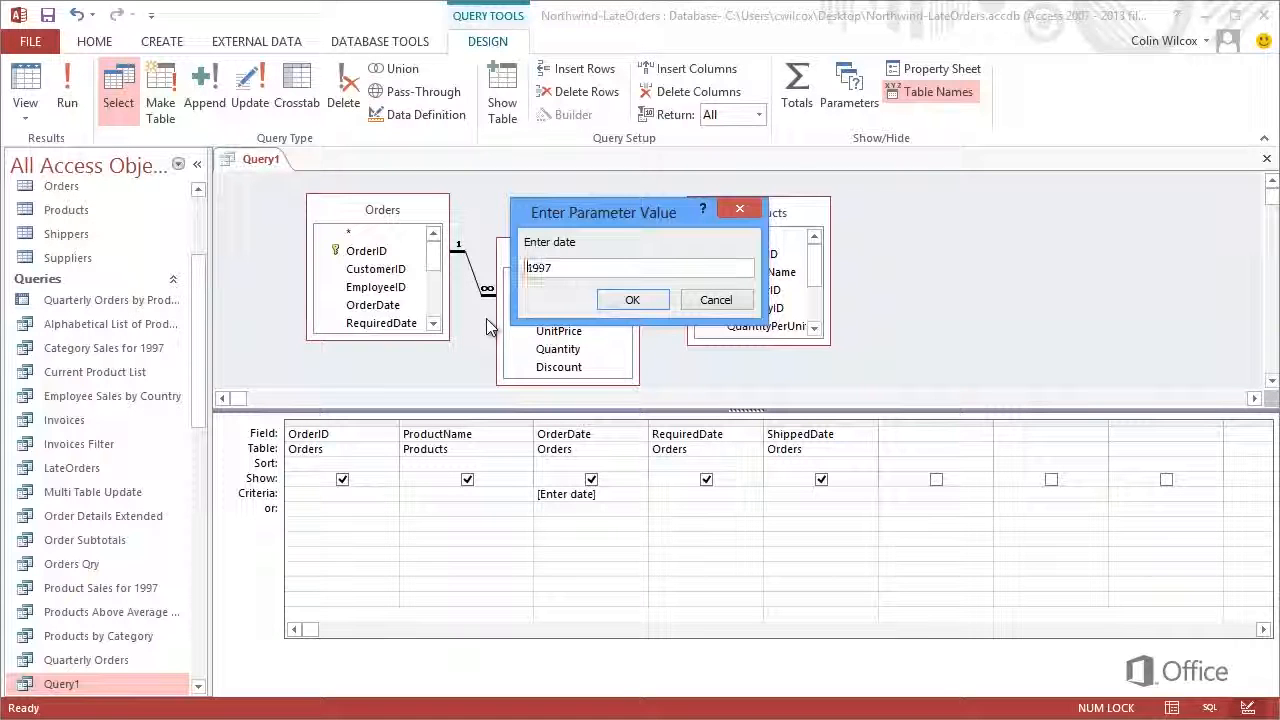
pyautogui.click(634, 300)
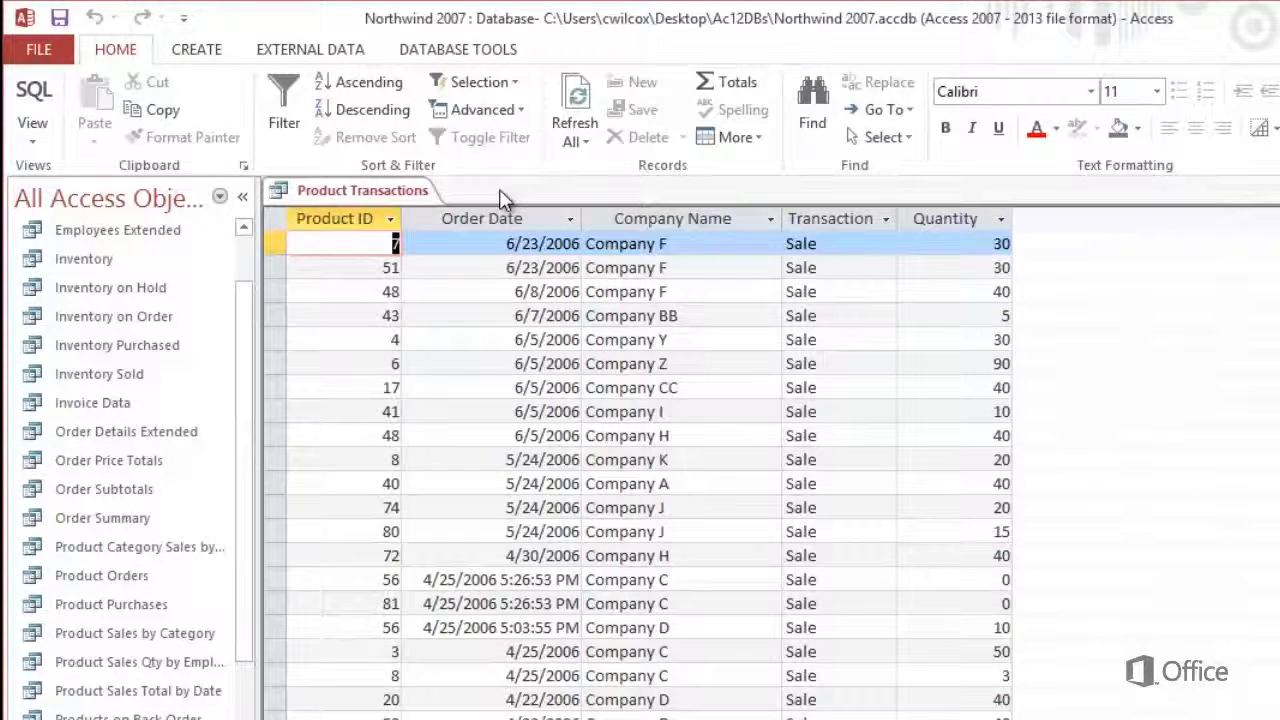
# Step: Show the SQL of the Product Transactions query and add WHERE [Order Date] = [Enter date] below FROM [Product Orders]
pyautogui.rightClick(407, 195)
pyautogui.click(467, 302)
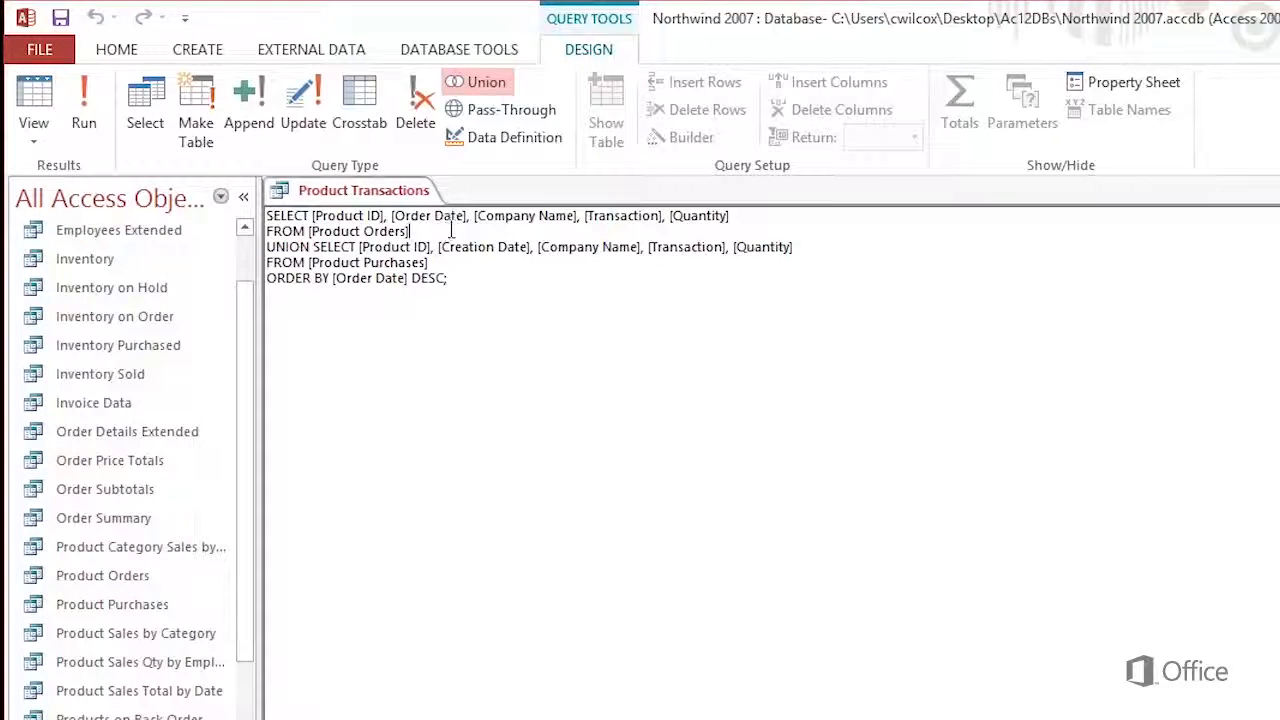
pyautogui.press('Return')
pyautogui.write('WHER')
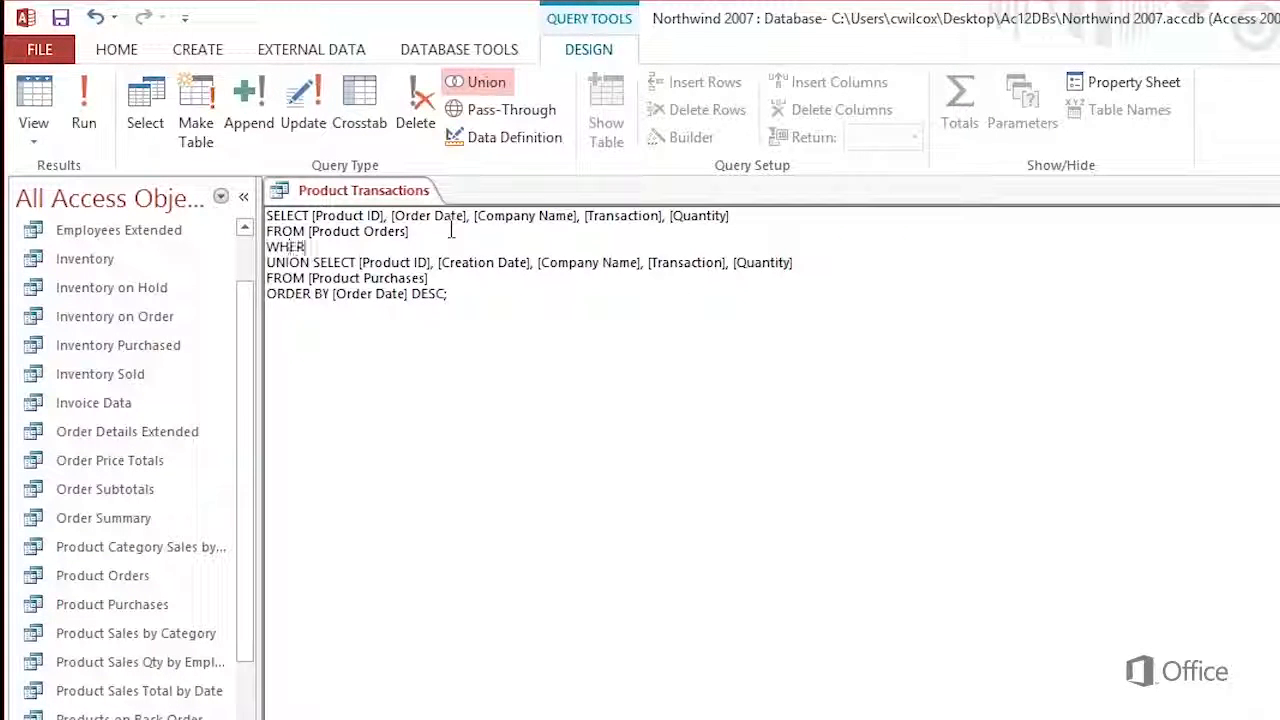
pyautogui.write('E [Order Date')
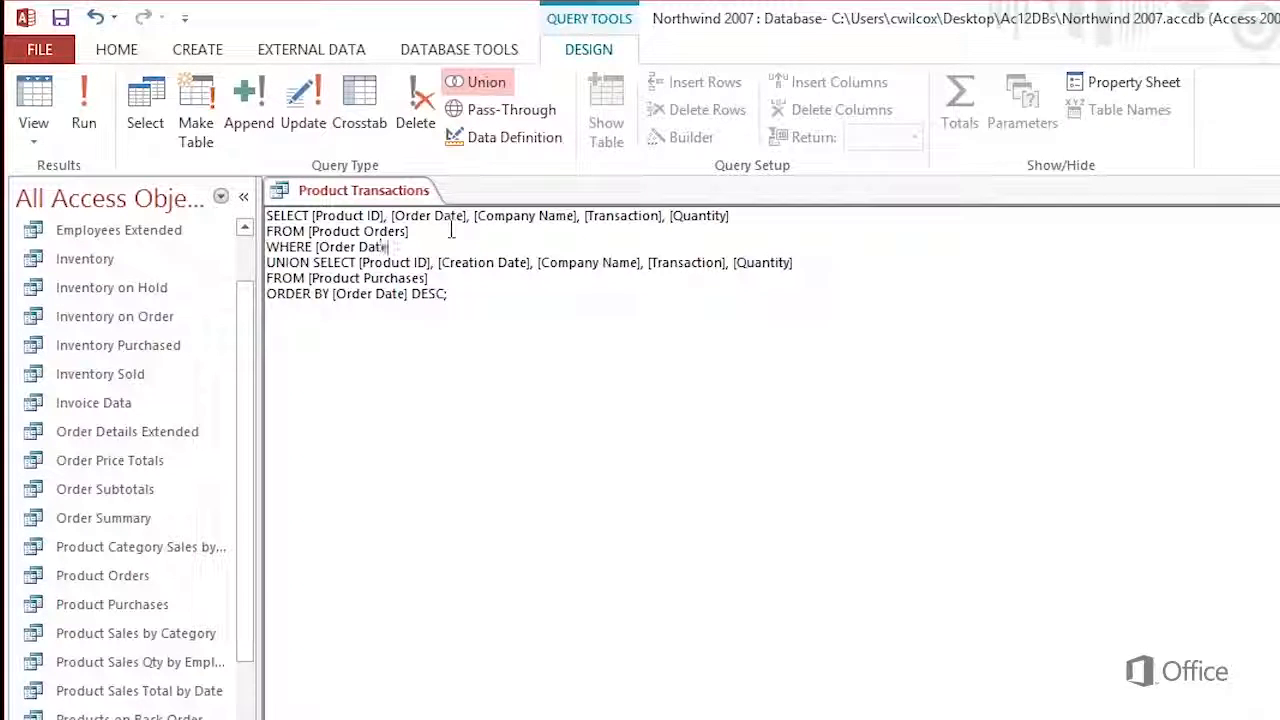
pyautogui.write('] = ')
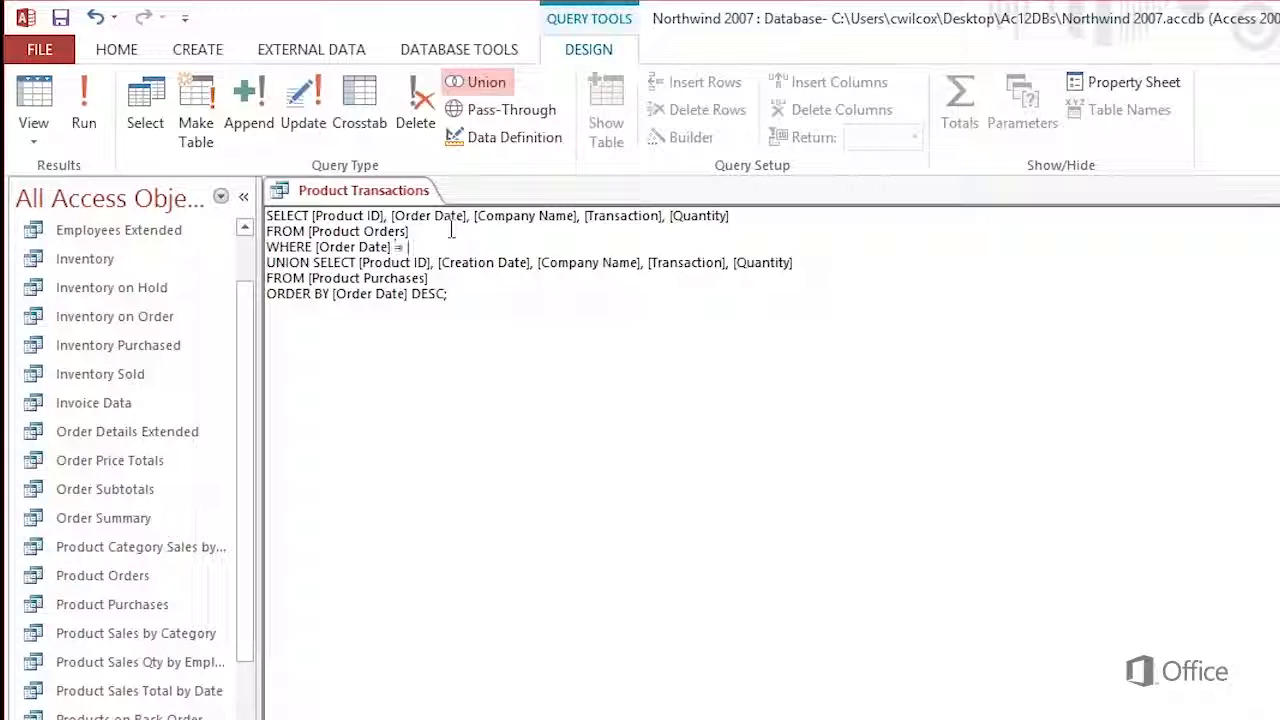
pyautogui.write('[Enter date')
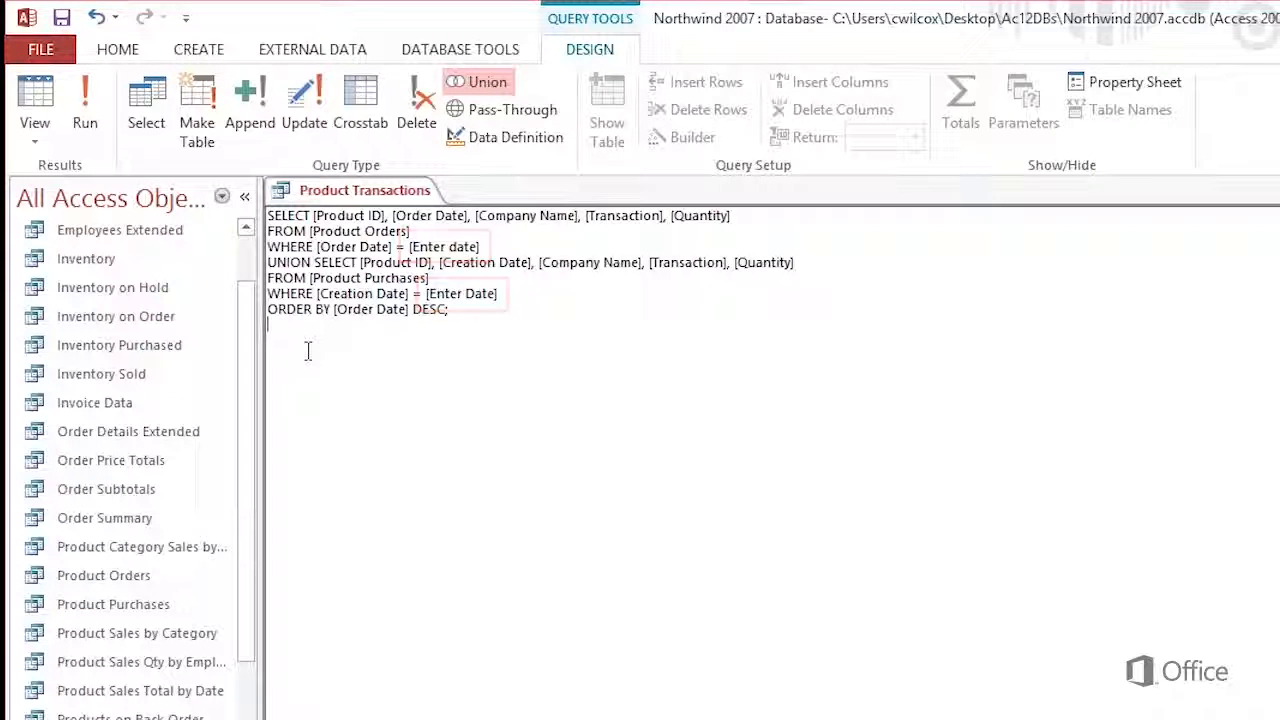
# Step: Run the Product Transactions union query with 4/5/2006 as the date
pyautogui.click(91, 112)
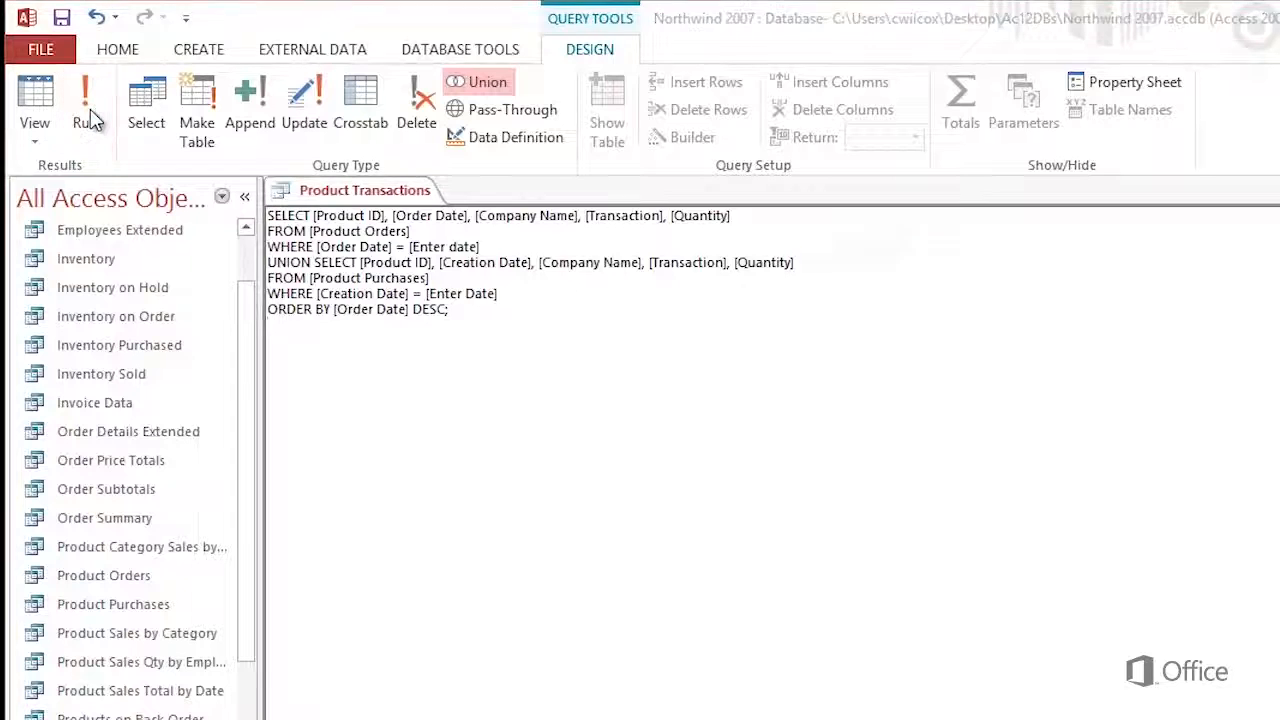
pyautogui.write('4/5/2006')
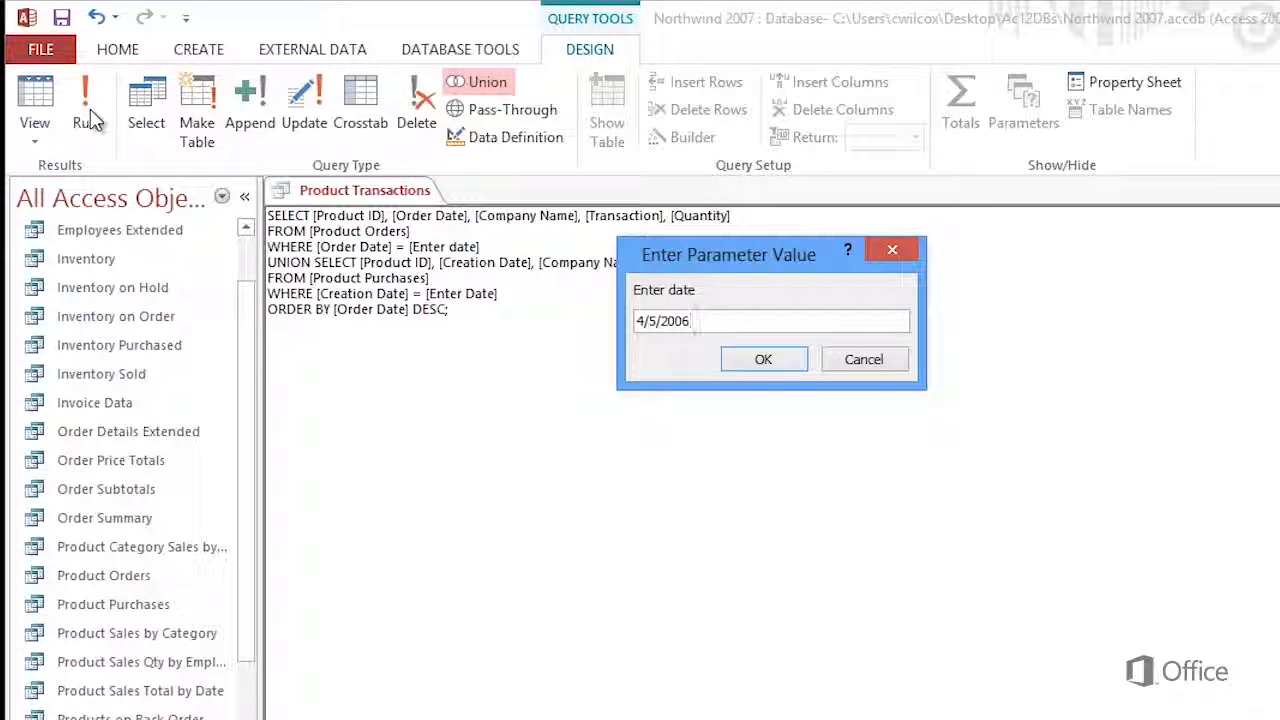
pyautogui.press('Return')
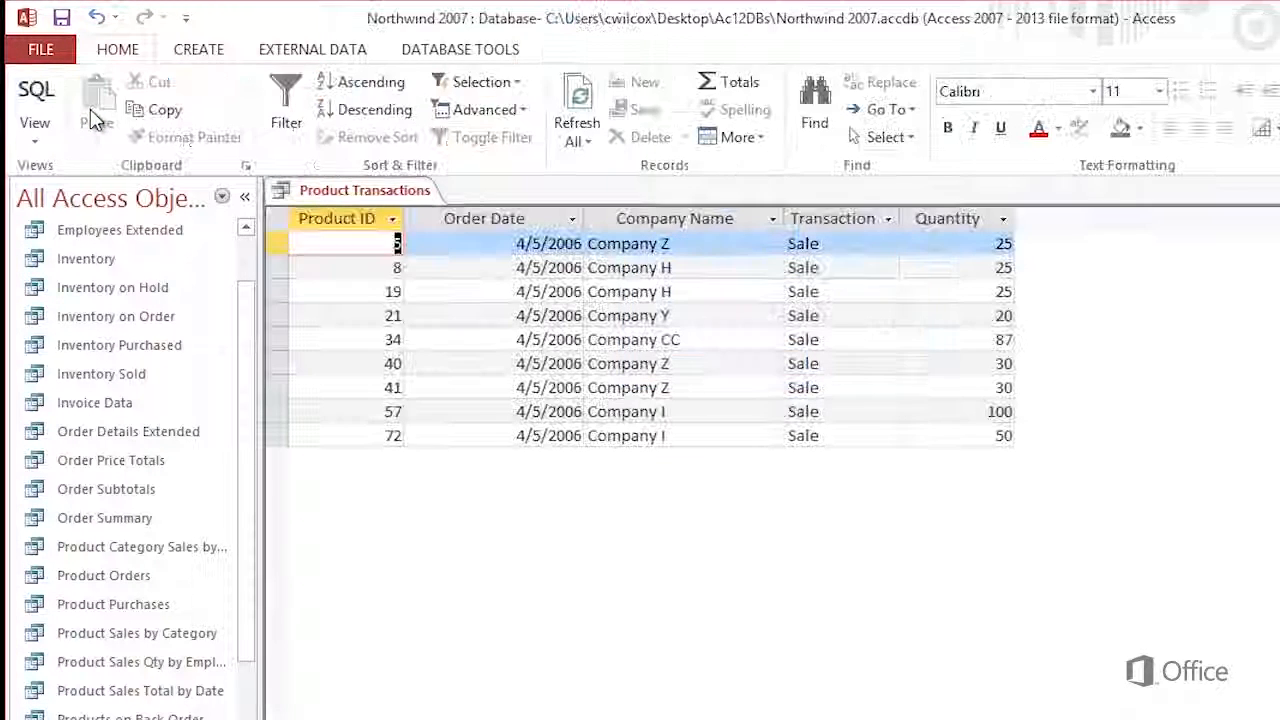